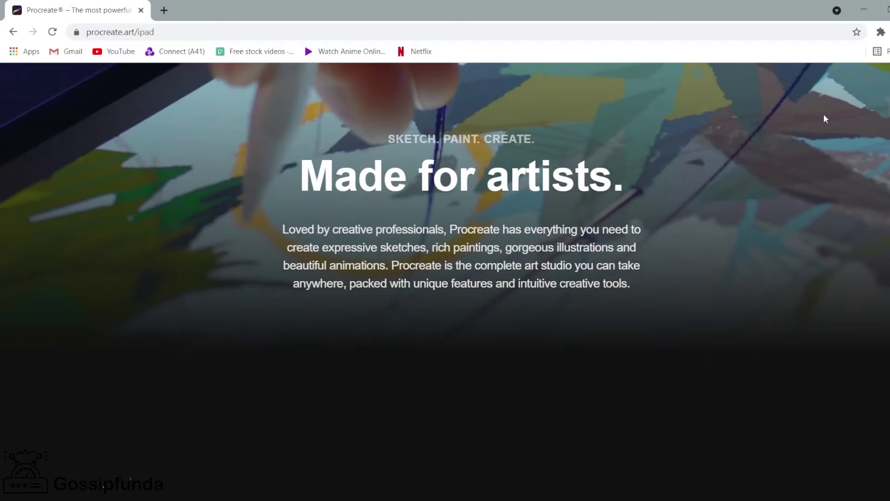
Step: Scroll the procreate.art/ipad page past the brushes and Brush Studio sections to Color Companion
scroll(824, 115, "down", 4)
scroll(823, 119, "down", 5)
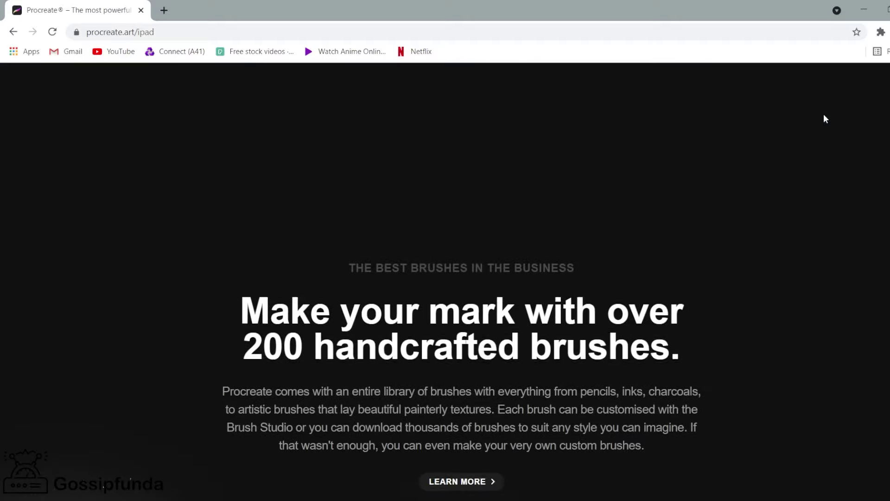
scroll(824, 119, "down", 8)
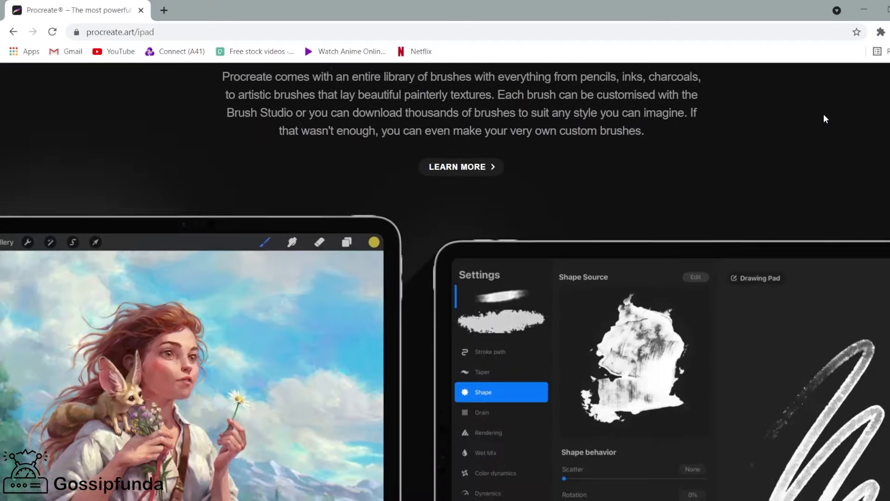
scroll(823, 116, "down", 8)
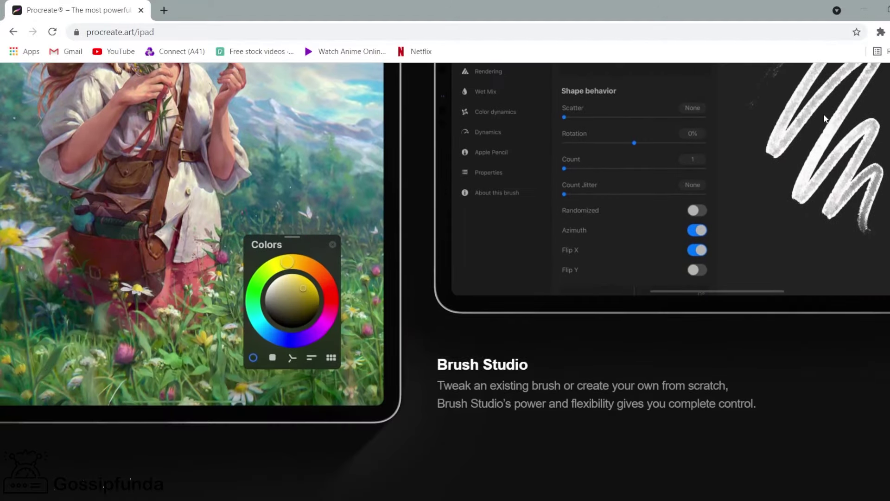
scroll(825, 118, "down", 10)
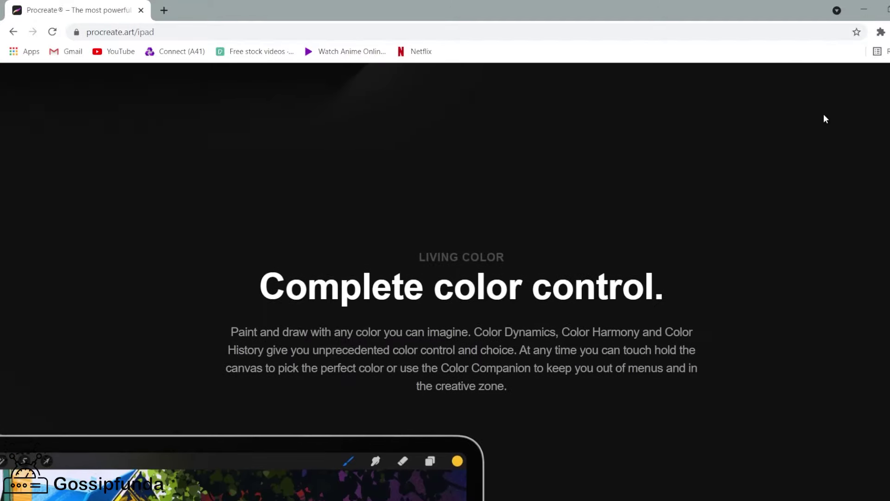
scroll(825, 119, "down", 8)
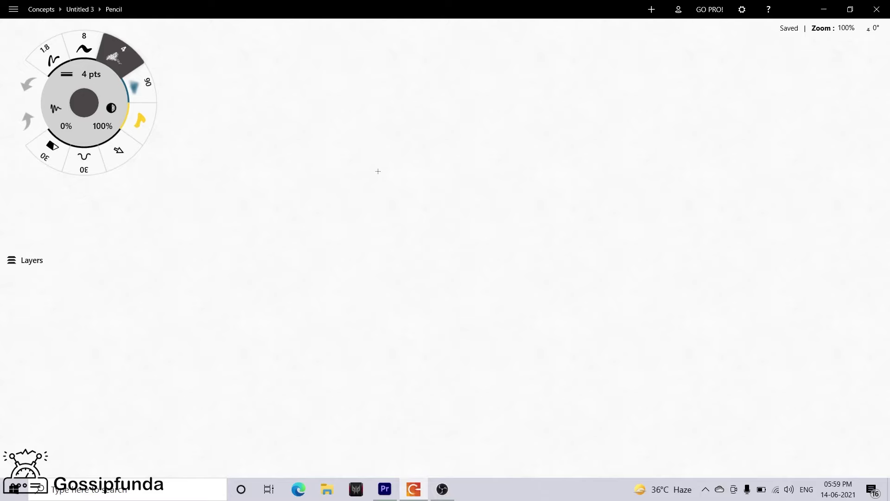
Step: Choose the Fountain brush from the Brushes library so it is active at 10 pts
left_click(84, 48)
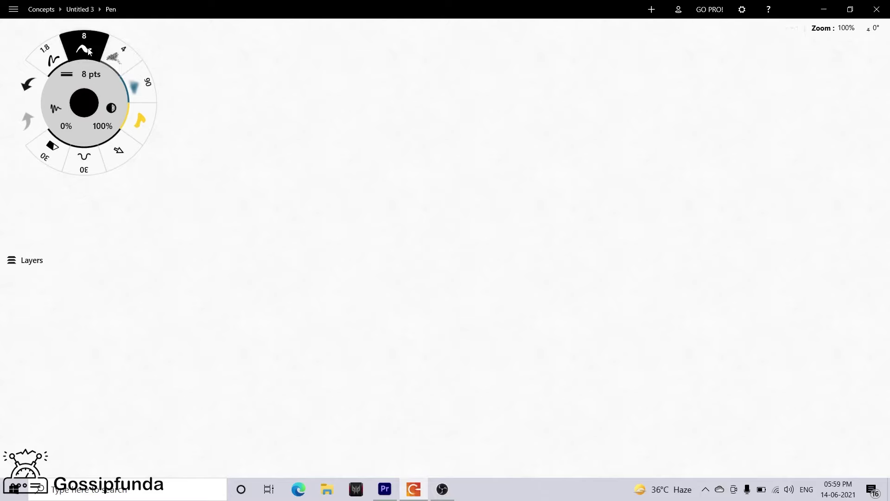
left_click(88, 49)
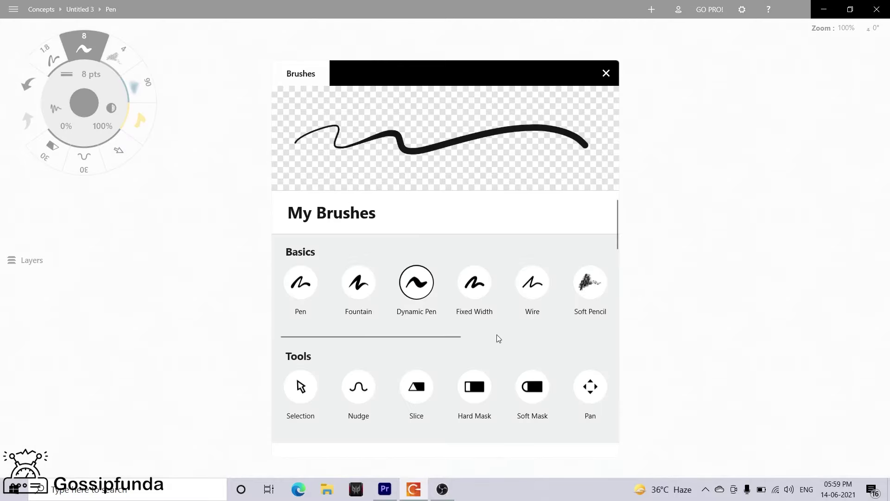
mouse_move(488, 332)
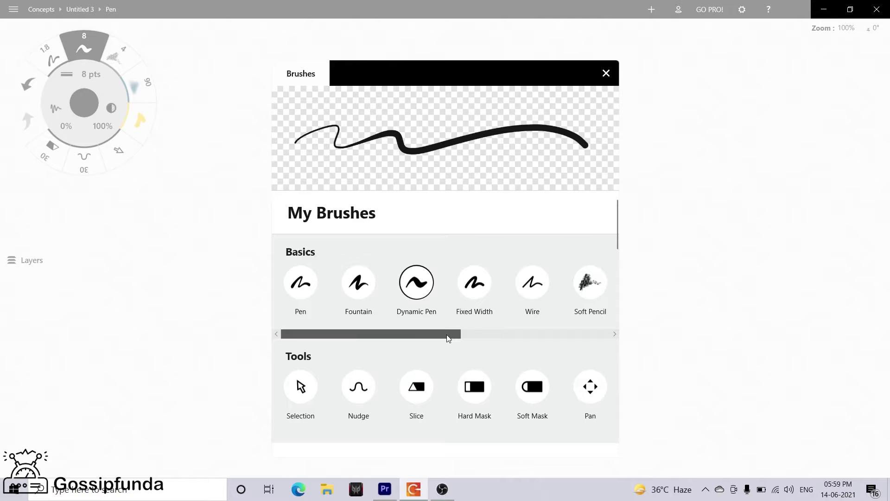
left_click_drag(448, 337, 605, 351)
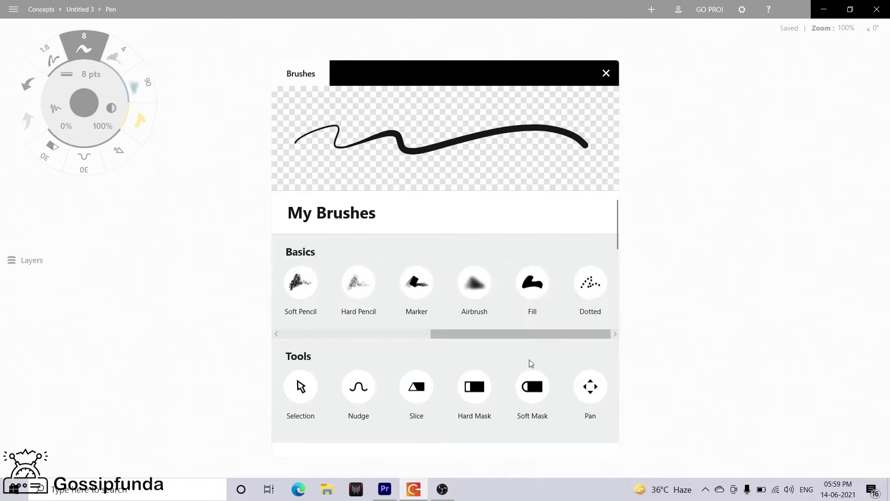
scroll(529, 360, "down", 3)
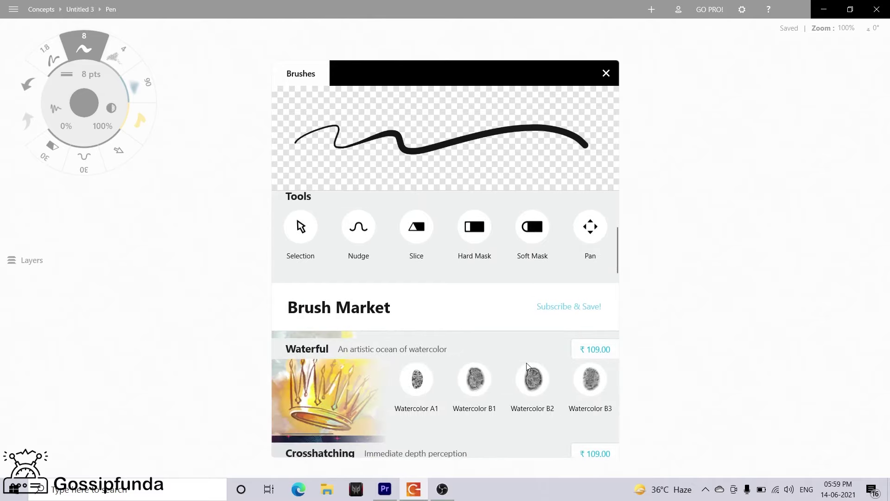
scroll(540, 292, "up", 5)
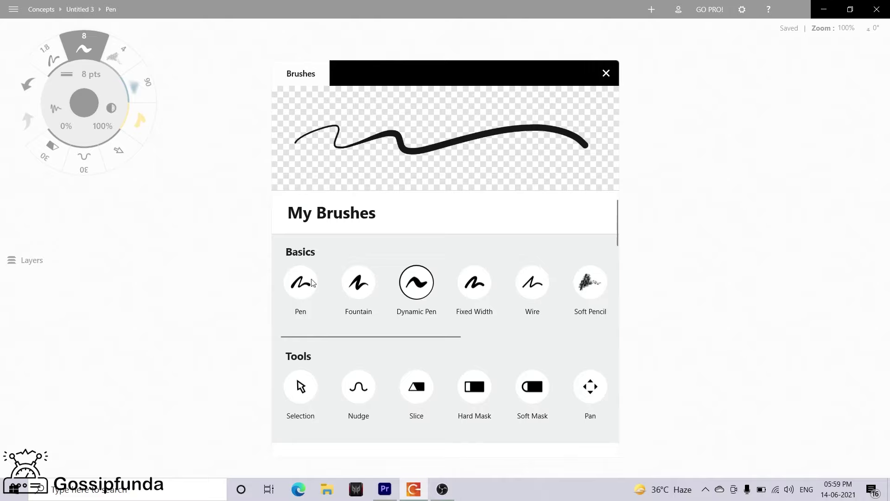
left_click(360, 283)
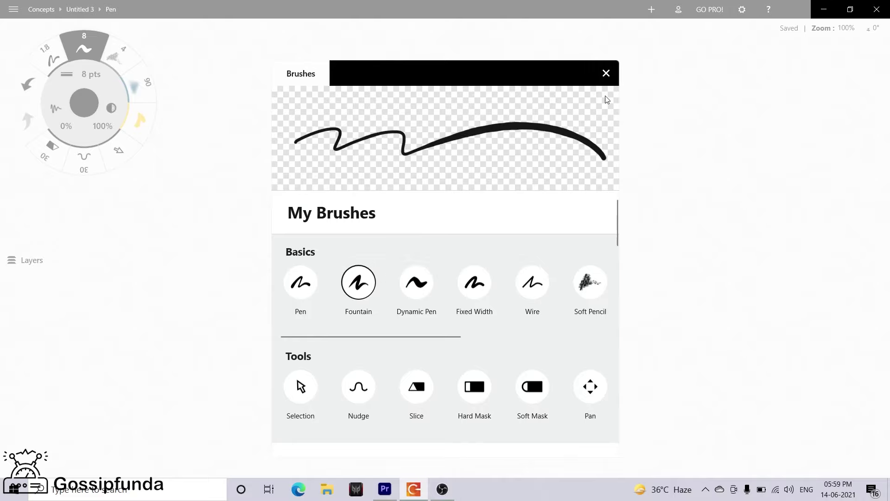
left_click(605, 72)
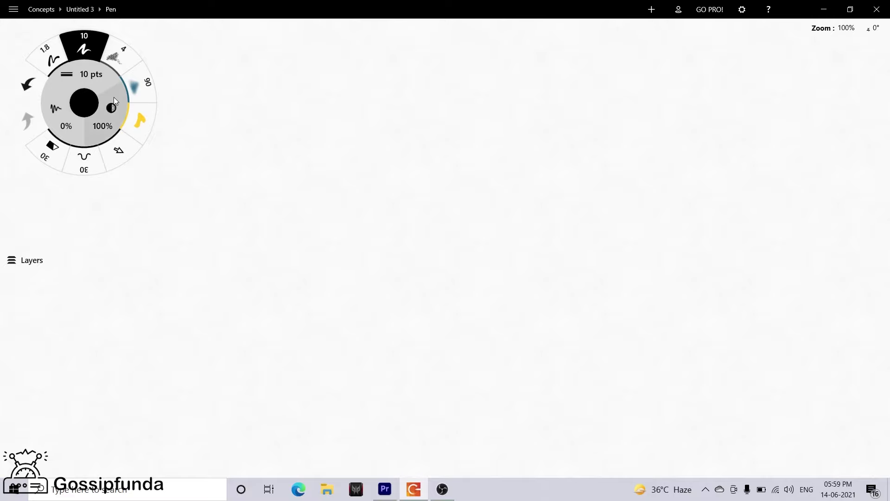
Step: Open the COPIC colour swatches and browse through them
left_click(87, 103)
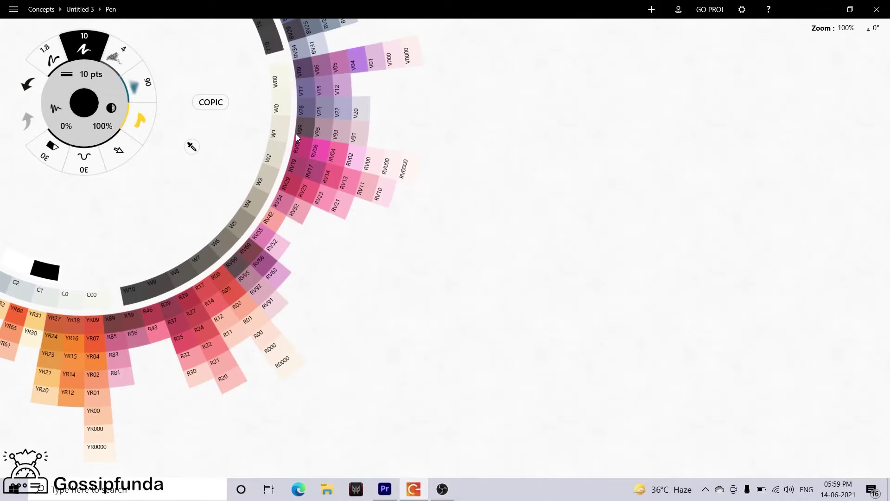
scroll(281, 168, "down", 10)
scroll(281, 167, "down", 10)
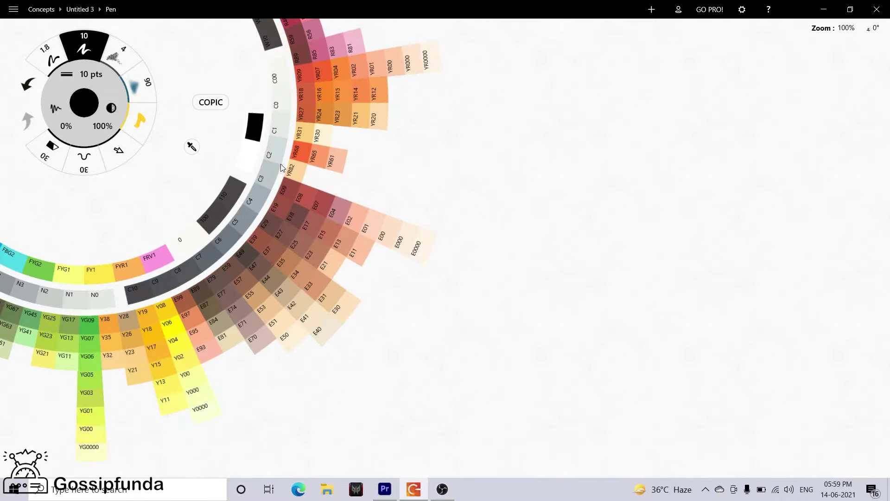
scroll(282, 168, "down", 10)
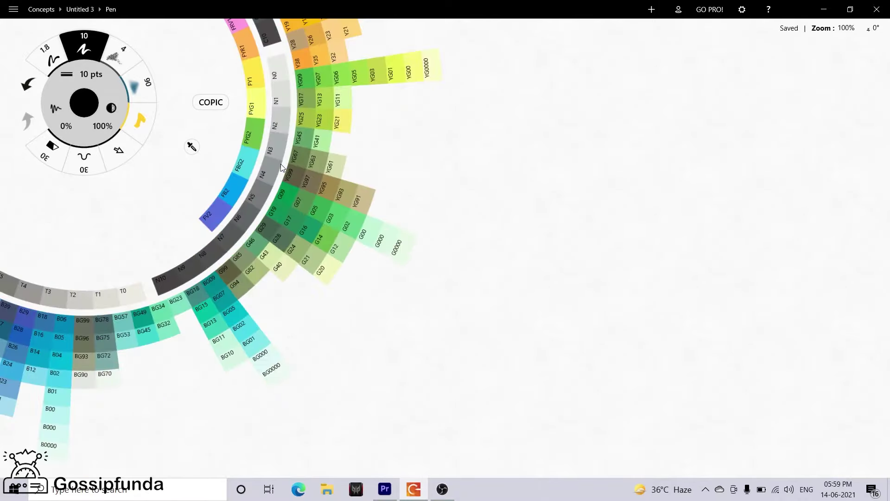
scroll(281, 167, "down", 8)
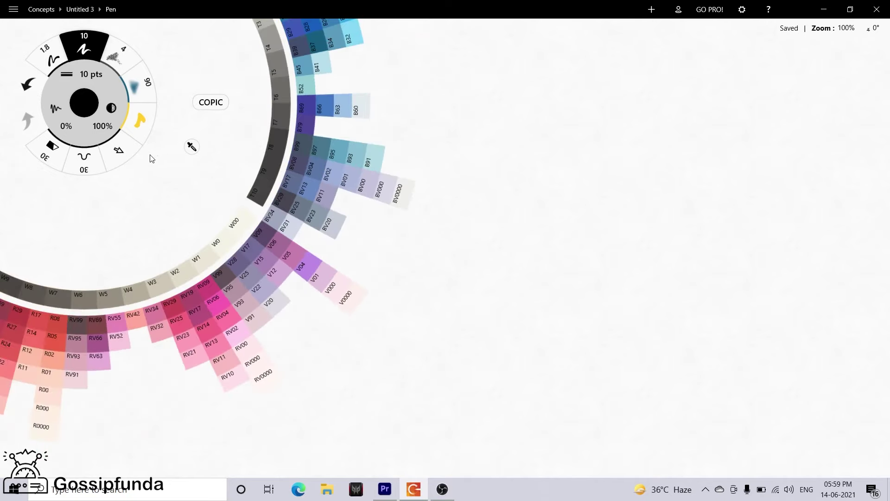
Step: Switch through the selection and Nudge tools to the Slice eraser at 30 pts
left_click(129, 153)
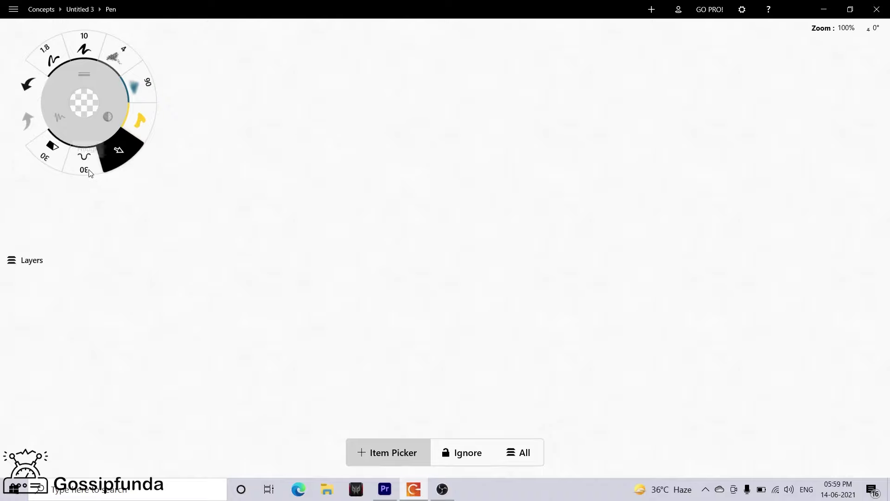
left_click(90, 171)
left_click(52, 149)
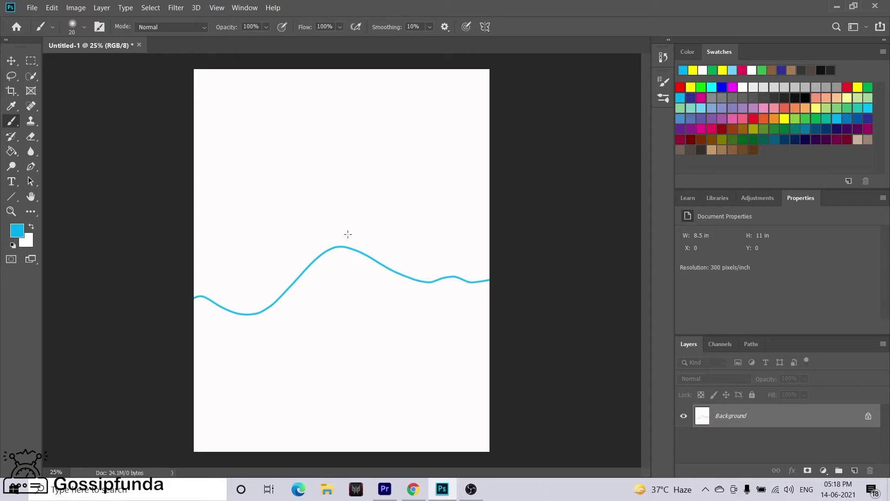
Step: Paint three more cyan wave lines below the first wave
mouse_move(216, 330)
left_mouse_down()
mouse_move(240, 347)
mouse_move(304, 311)
mouse_move(342, 324)
mouse_move(367, 307)
left_mouse_up()
mouse_move(299, 386)
left_mouse_down()
mouse_move(340, 363)
mouse_move(397, 358)
mouse_move(443, 335)
mouse_move(483, 356)
left_mouse_up()
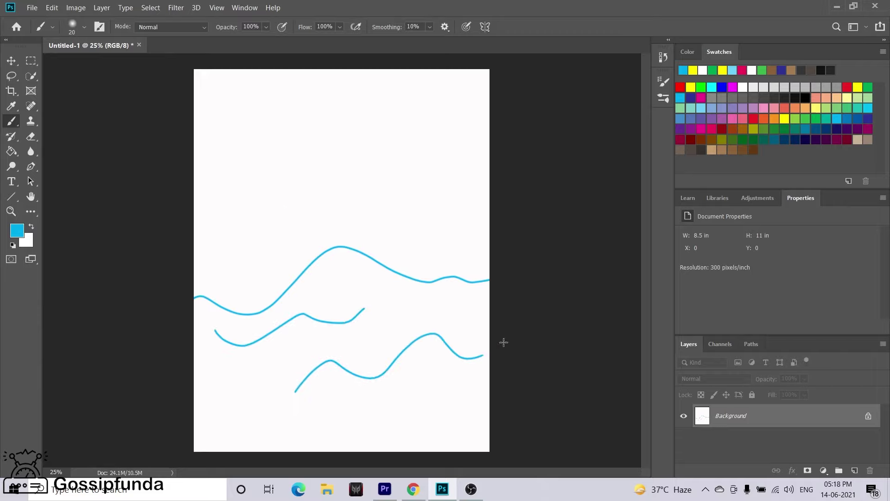
mouse_move(216, 401)
left_mouse_down()
mouse_move(254, 417)
mouse_move(367, 395)
mouse_move(423, 396)
left_mouse_up()
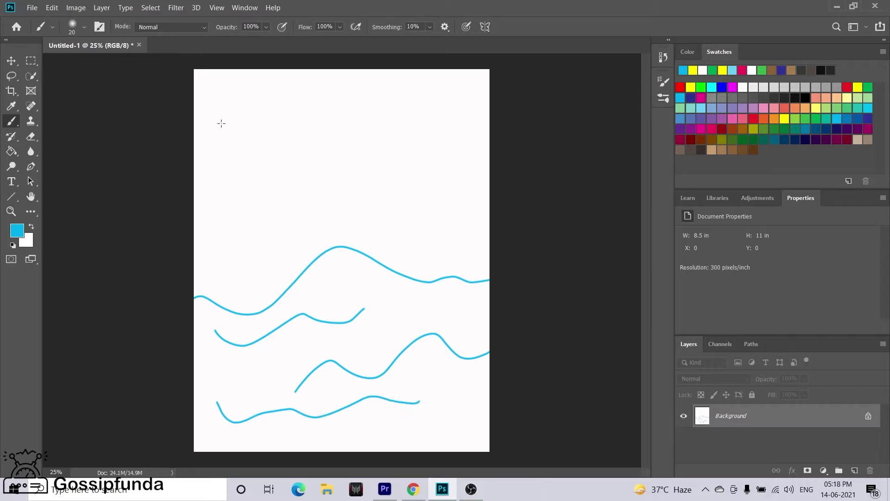
Step: Fill the sea area below the top wave with light sky blue using the Paint Bucket
left_click(17, 149)
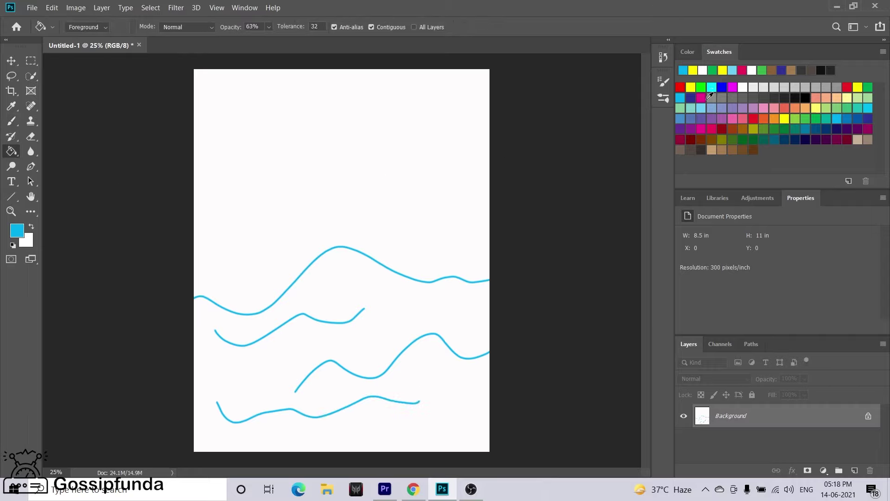
left_click(702, 108)
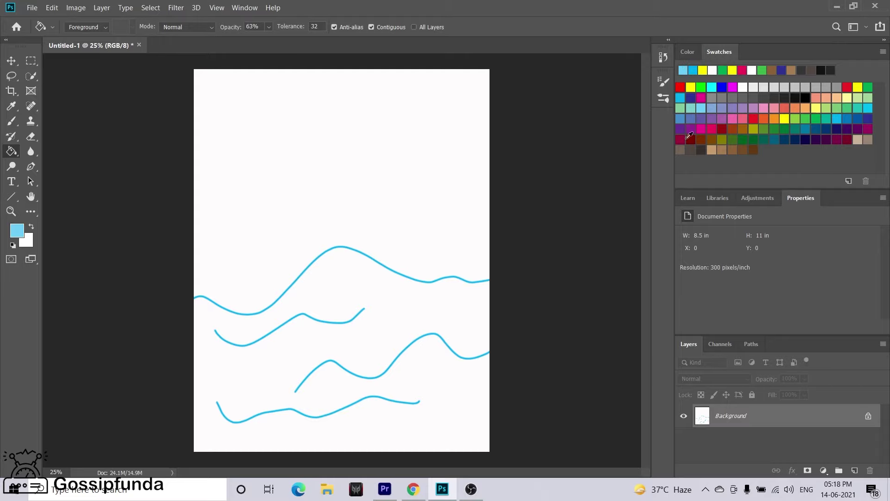
left_click(412, 317)
left_click(399, 308)
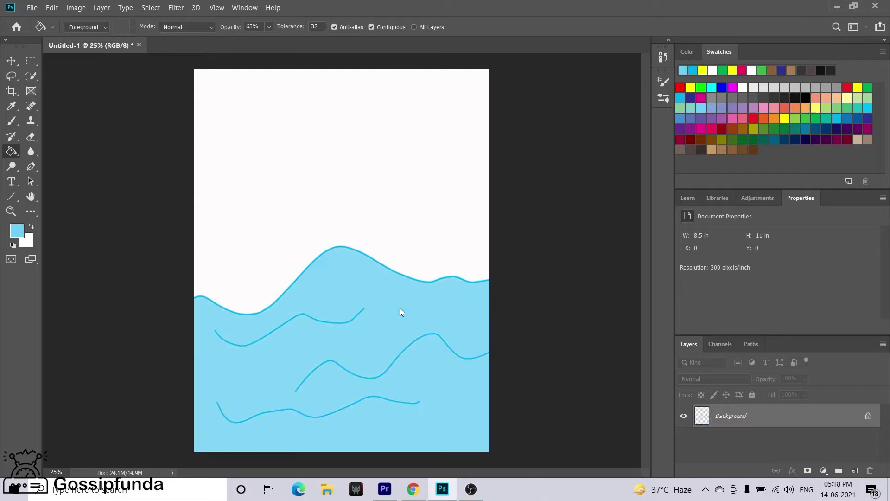
left_click(18, 123)
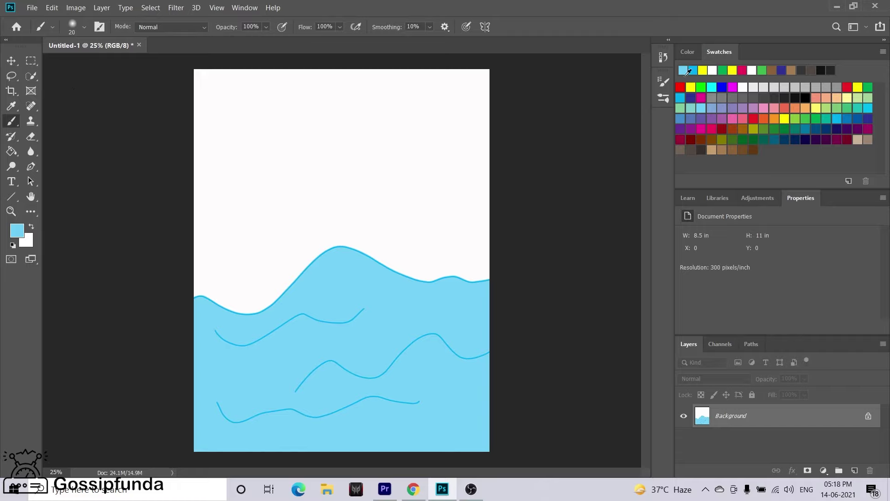
Step: Set the brush colour to black and the brush size to 12 px
left_click(806, 99)
left_click(74, 27)
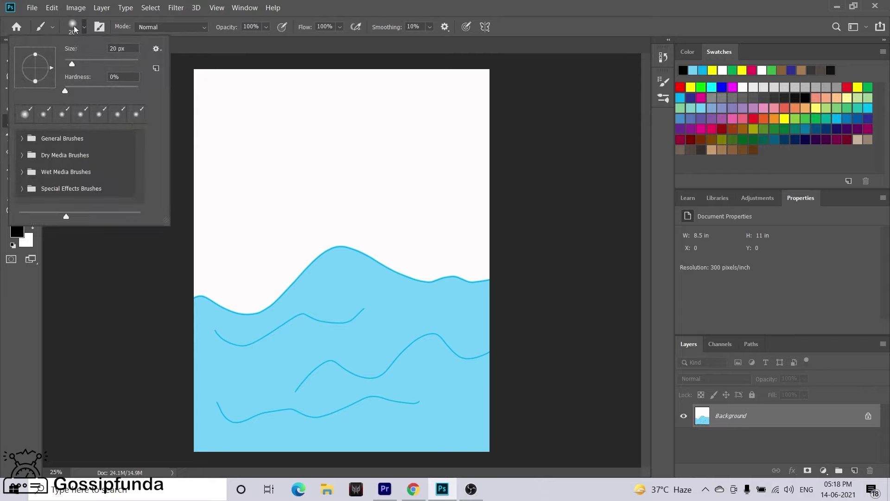
left_click_drag(70, 63, 68, 63)
left_click(239, 151)
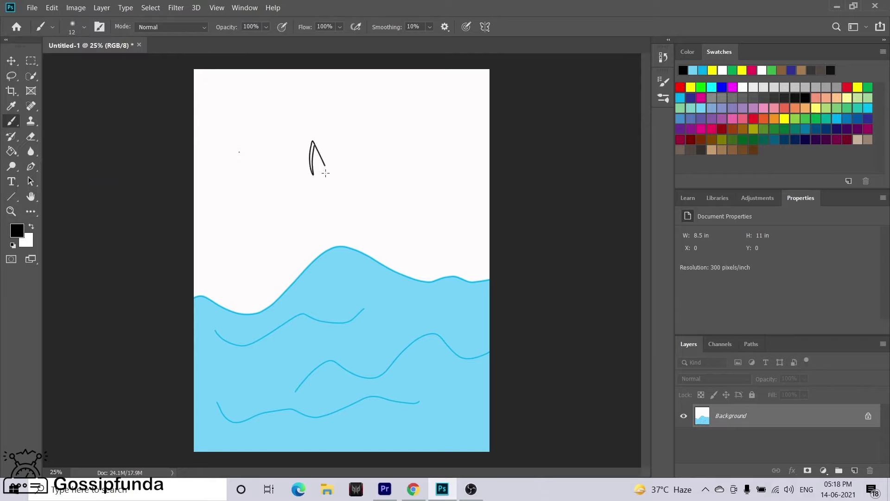
Step: Paint the boat's deck, hull and tall sail, then a red streak under the deck
left_click_drag(227, 171, 338, 178)
left_click_drag(244, 227, 302, 264)
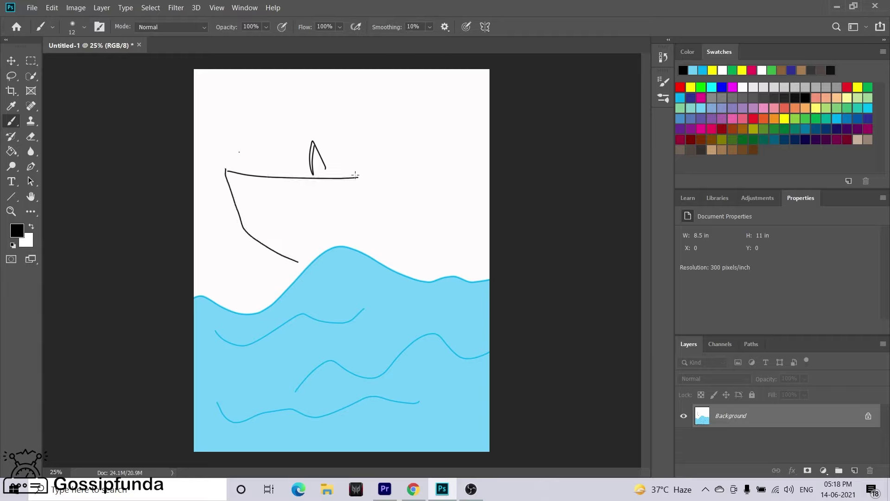
left_click_drag(387, 171, 515, 159)
mouse_move(313, 146)
left_mouse_down()
mouse_move(333, 59)
mouse_move(386, 159)
left_mouse_up()
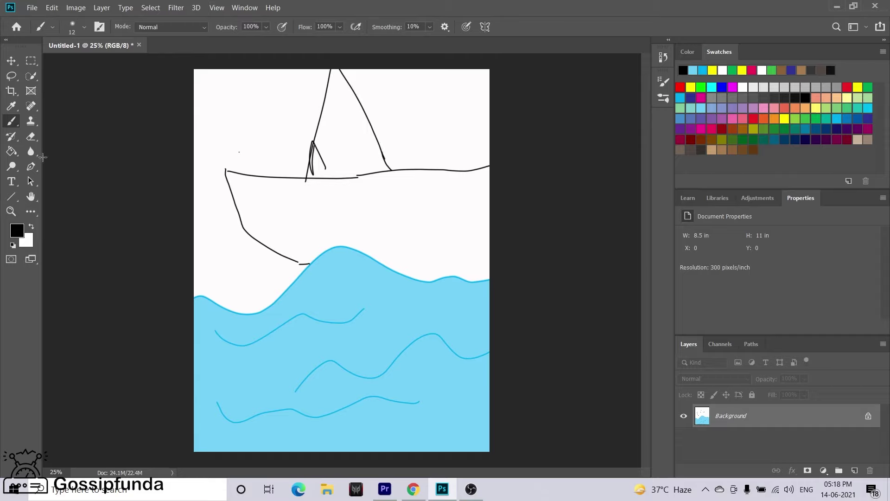
left_click(680, 86)
mouse_move(301, 199)
left_mouse_down()
mouse_move(306, 229)
mouse_move(306, 163)
mouse_move(325, 259)
mouse_move(309, 201)
mouse_move(316, 251)
mouse_move(311, 206)
mouse_move(324, 237)
left_mouse_up()
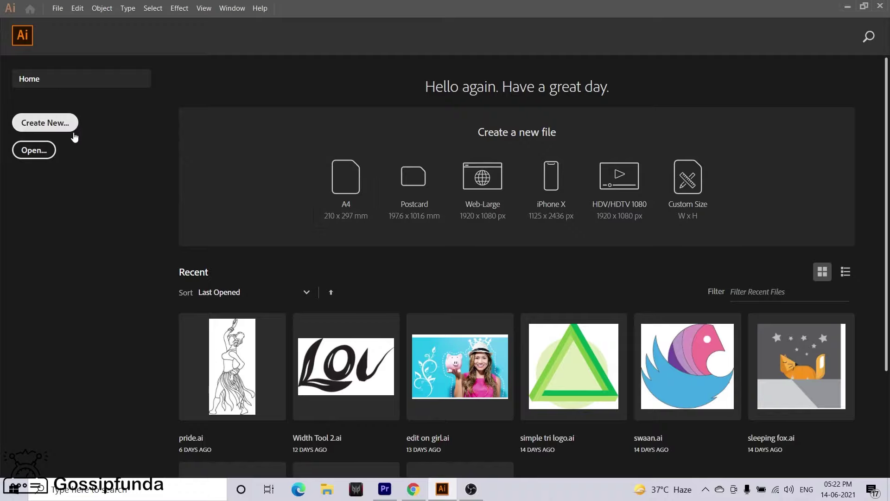
Step: Create a new blank document and fit the artboard on screen
left_click(73, 133)
left_click(685, 404)
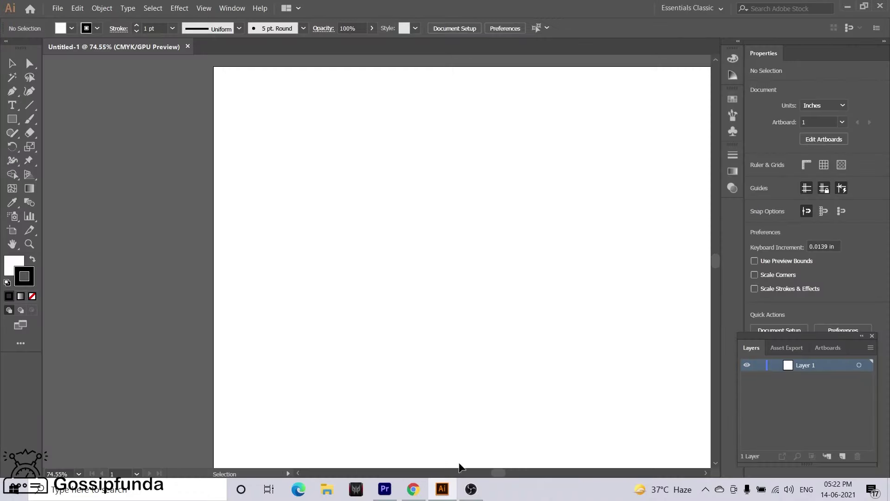
left_click_drag(461, 472, 497, 476)
left_click(78, 473)
left_click(104, 458)
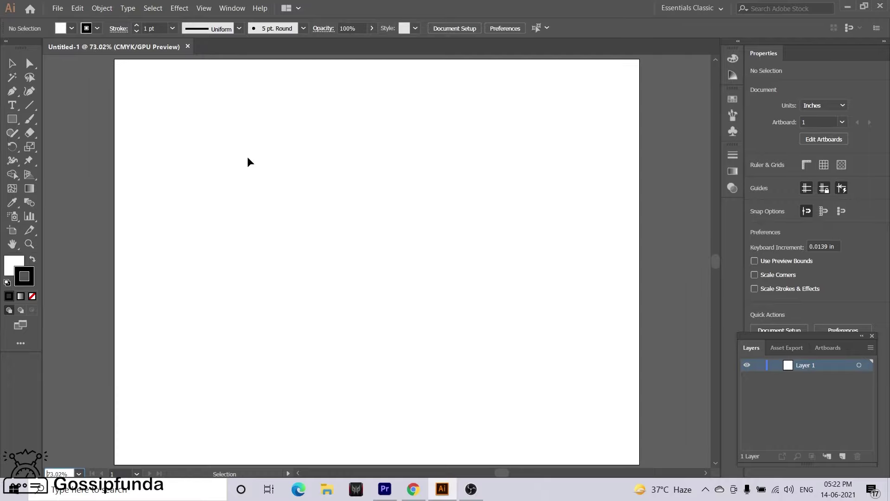
Step: Draw the cat's head, ears, mouth and eyes with the Paintbrush
left_click(29, 118)
mouse_move(405, 147)
left_mouse_down()
mouse_move(380, 137)
mouse_move(354, 298)
mouse_move(473, 162)
mouse_move(346, 140)
left_mouse_up()
mouse_move(302, 184)
left_mouse_down()
mouse_move(289, 94)
mouse_move(369, 124)
left_mouse_up()
mouse_move(423, 135)
left_mouse_down()
mouse_move(501, 151)
mouse_move(485, 183)
left_mouse_up()
left_click_drag(345, 261, 412, 266)
left_click_drag(346, 175, 352, 199)
left_click_drag(426, 197, 410, 166)
left_click_drag(425, 236, 518, 281)
Step: Add three whiskers on each side of the face and a triangular nose
mouse_move(436, 219)
left_mouse_down()
mouse_move(504, 253)
mouse_move(516, 217)
left_mouse_up()
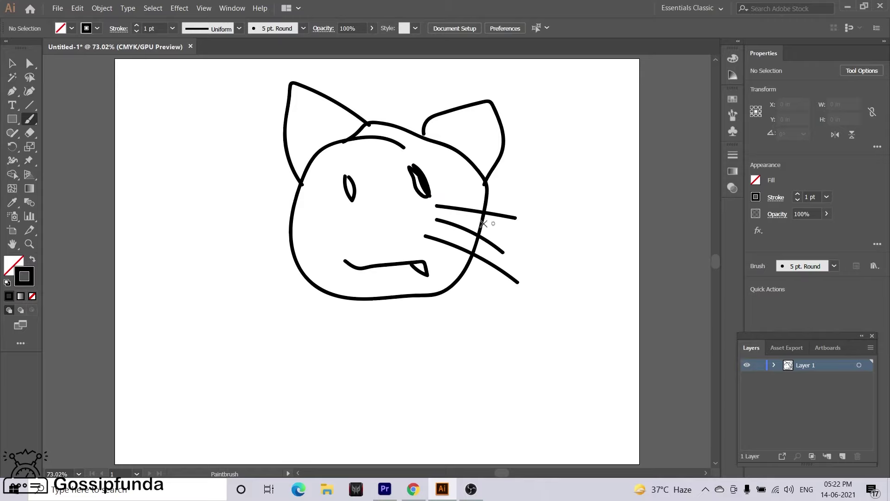
left_click_drag(343, 241, 274, 277)
left_click_drag(316, 229, 259, 265)
mouse_move(308, 217)
left_mouse_down()
mouse_move(259, 266)
mouse_move(248, 226)
left_mouse_up()
mouse_move(370, 217)
left_mouse_down()
mouse_move(389, 236)
mouse_move(370, 217)
left_mouse_up()
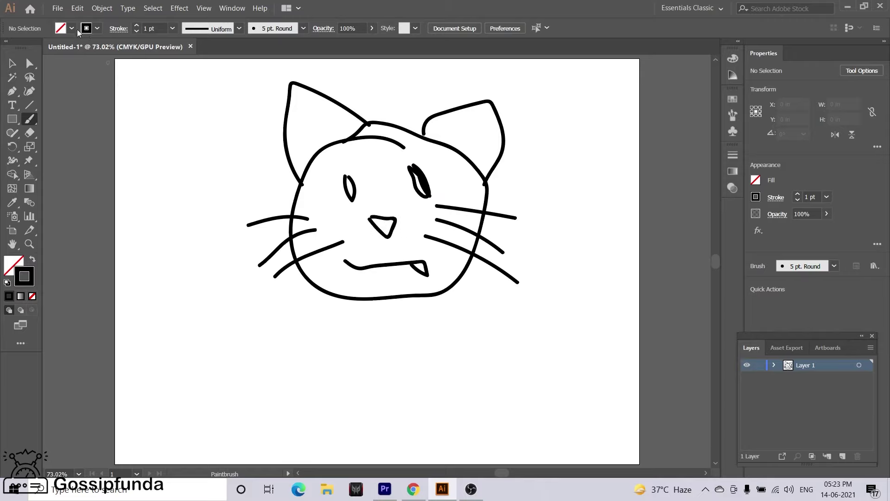
Step: Pick a new swatch colour and draw a line along the cat's chin
left_click(91, 30)
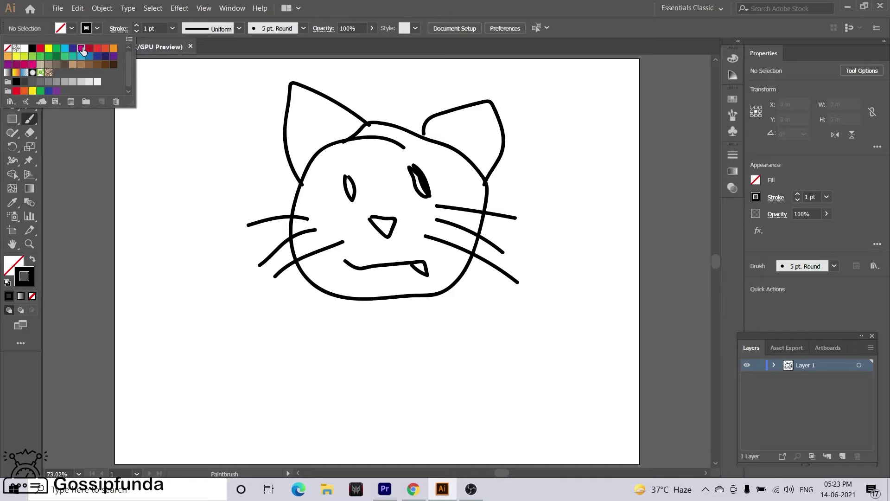
left_click(81, 48)
mouse_move(297, 267)
left_mouse_down()
mouse_move(302, 288)
mouse_move(387, 308)
mouse_move(456, 298)
mouse_move(460, 281)
left_mouse_up()
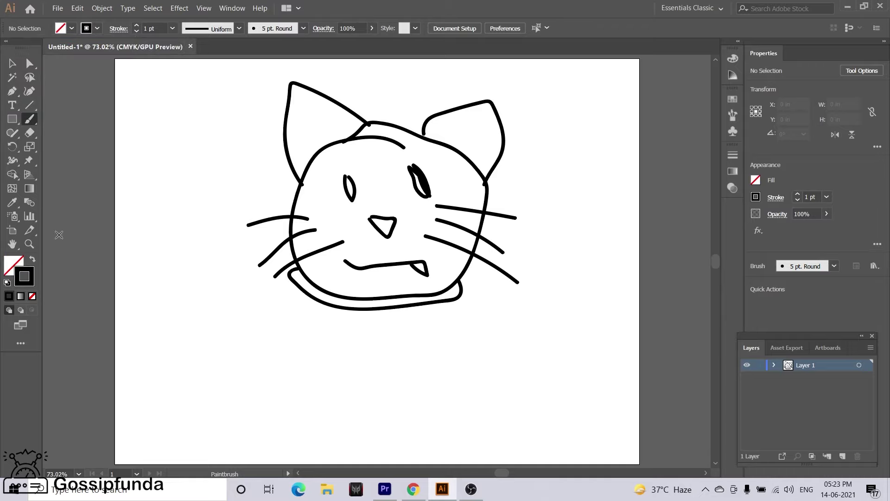
Step: Make red the stroke colour, draw the red collar, and pick pale yellow for the tag
left_click(32, 259)
left_click(19, 266)
left_click(595, 85)
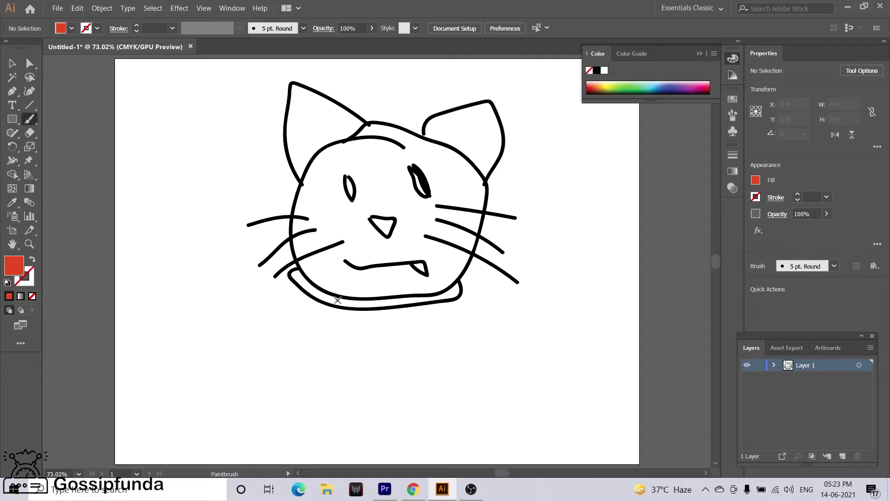
key("shift+x")
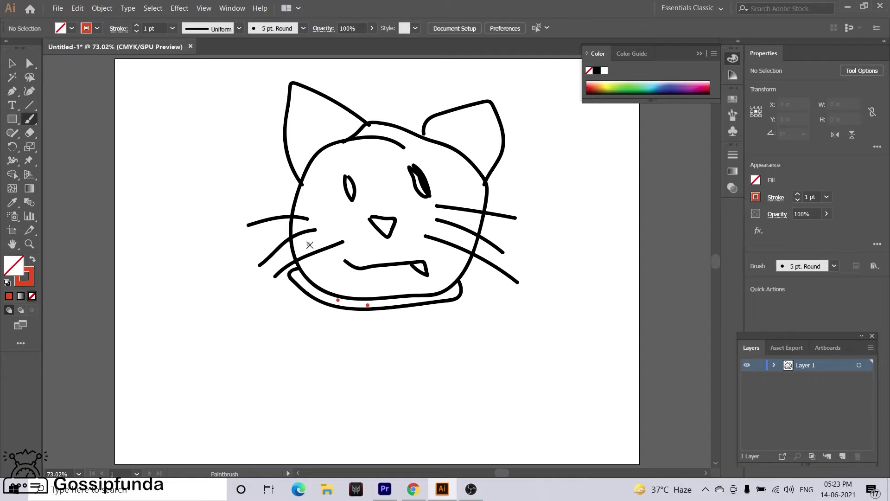
mouse_move(295, 275)
left_mouse_down()
mouse_move(331, 296)
mouse_move(447, 295)
left_mouse_up()
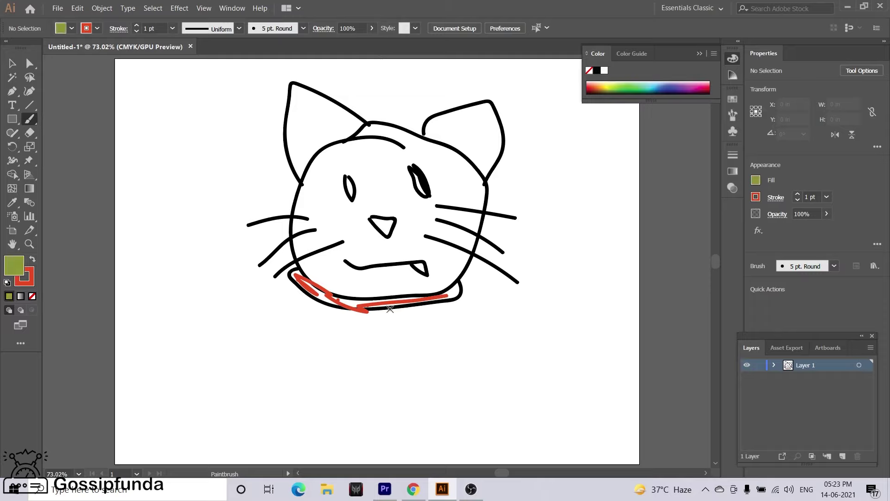
left_click_drag(383, 308, 386, 308)
key("ctrl+z")
left_click(612, 82)
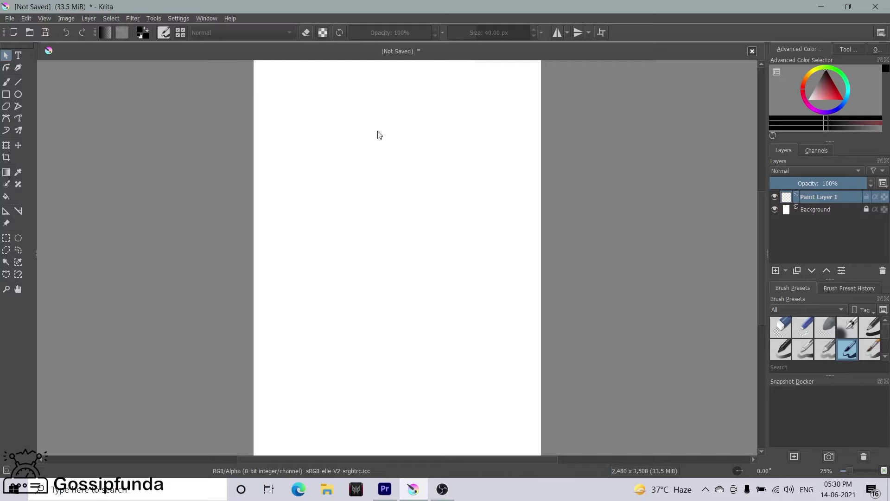
Step: Draw a black mango outline with the Freehand Brush and paint a bright green stem on top
left_click(6, 82)
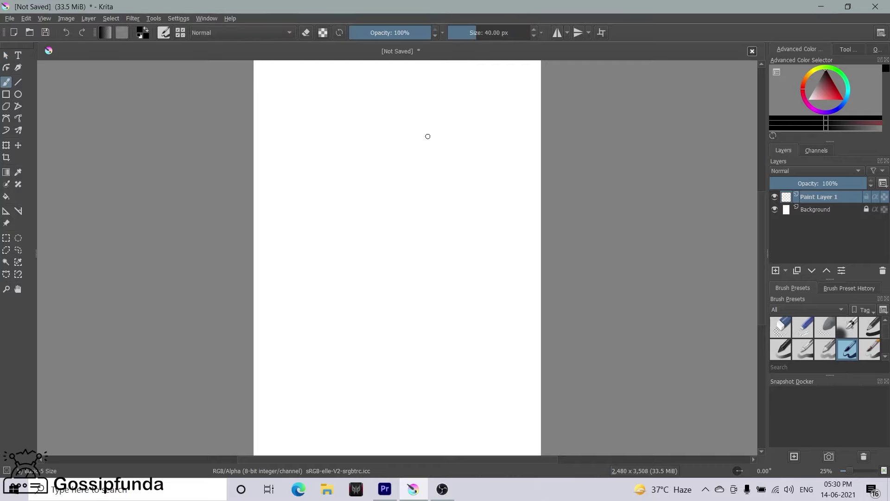
mouse_move(373, 100)
left_mouse_down()
mouse_move(312, 146)
mouse_move(321, 188)
mouse_move(360, 237)
mouse_move(316, 291)
mouse_move(347, 307)
mouse_move(454, 298)
mouse_move(497, 233)
mouse_move(493, 142)
mouse_move(428, 102)
mouse_move(371, 100)
left_mouse_up()
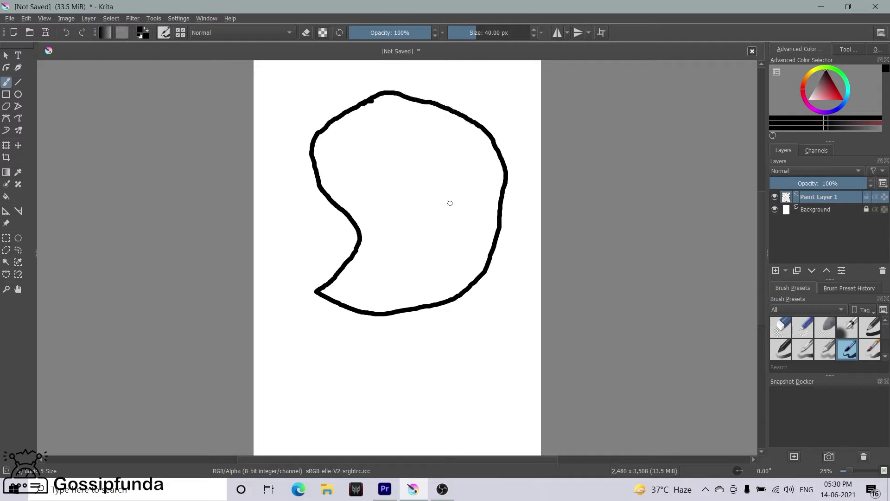
left_click(834, 68)
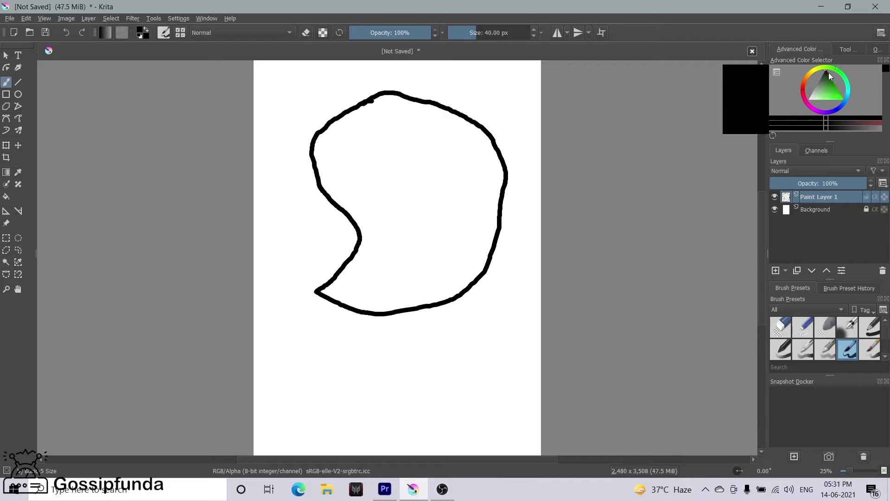
left_click_drag(828, 72, 857, 93)
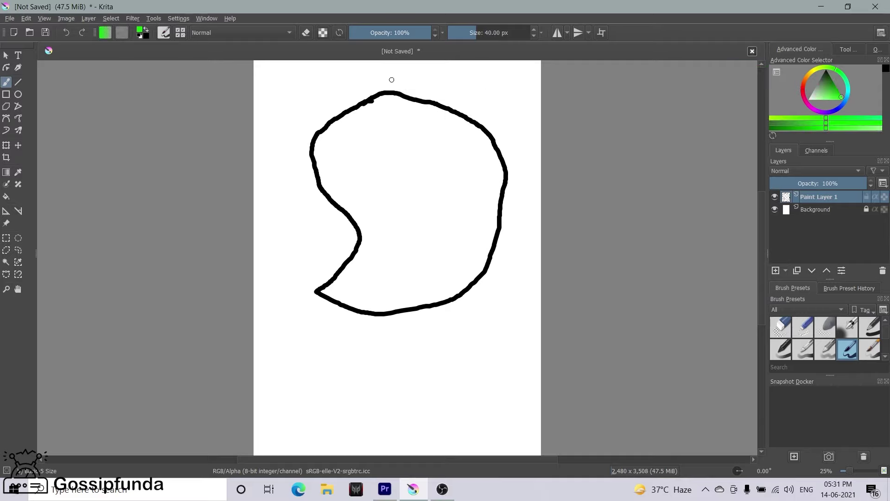
mouse_move(392, 80)
left_mouse_down()
mouse_move(450, 91)
mouse_move(403, 80)
left_mouse_up()
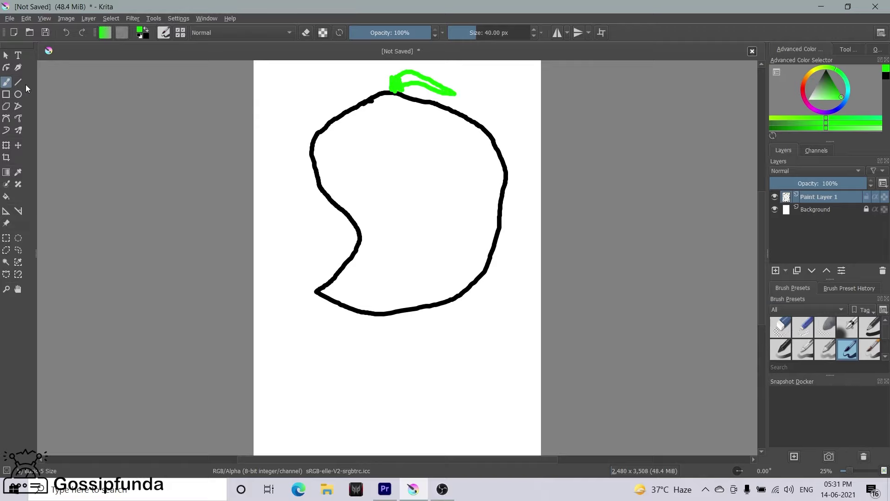
Step: Fill the mango's interior with yellow
left_click(7, 197)
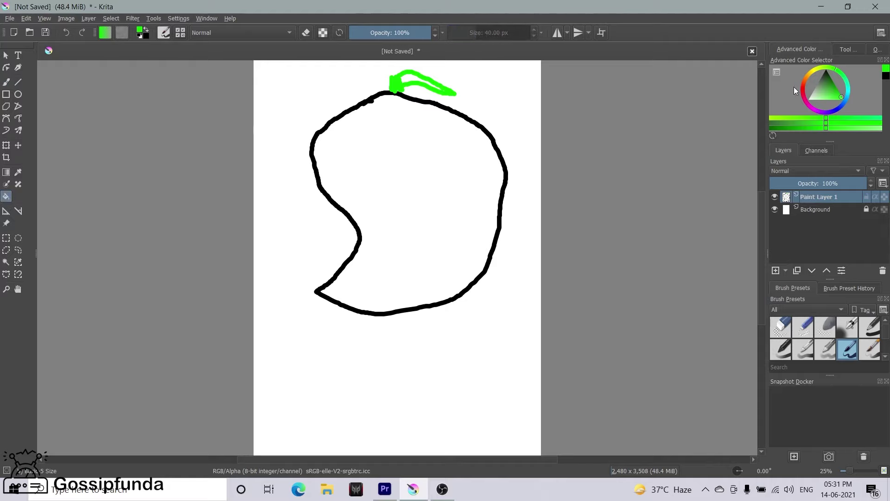
left_click(815, 70)
left_click(408, 191)
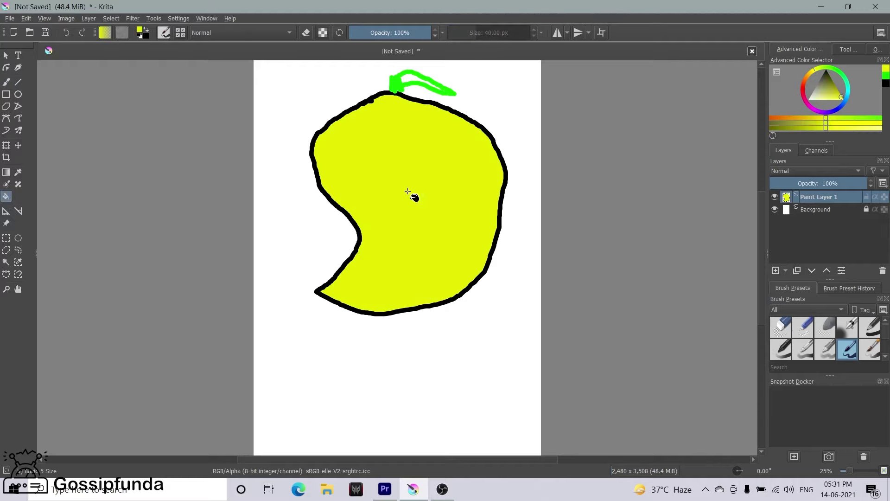
Step: Paint a white shine streak on the mango's right side
left_click(6, 56)
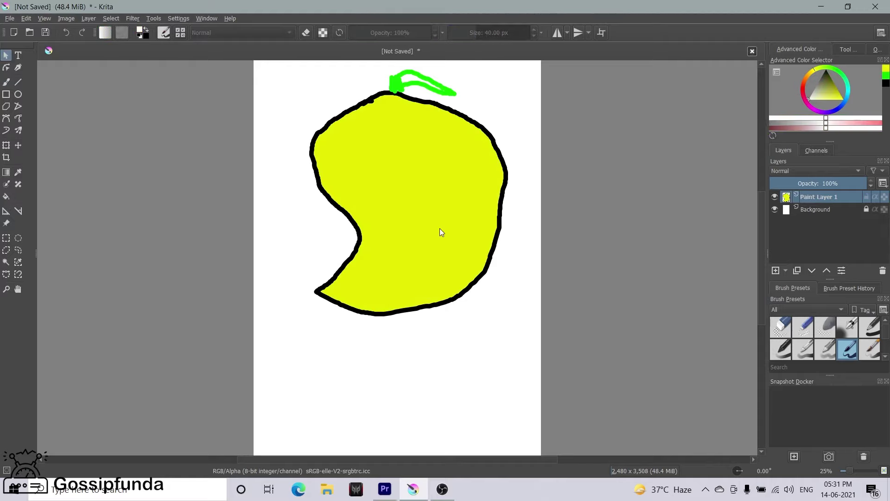
left_click(482, 209)
key("b")
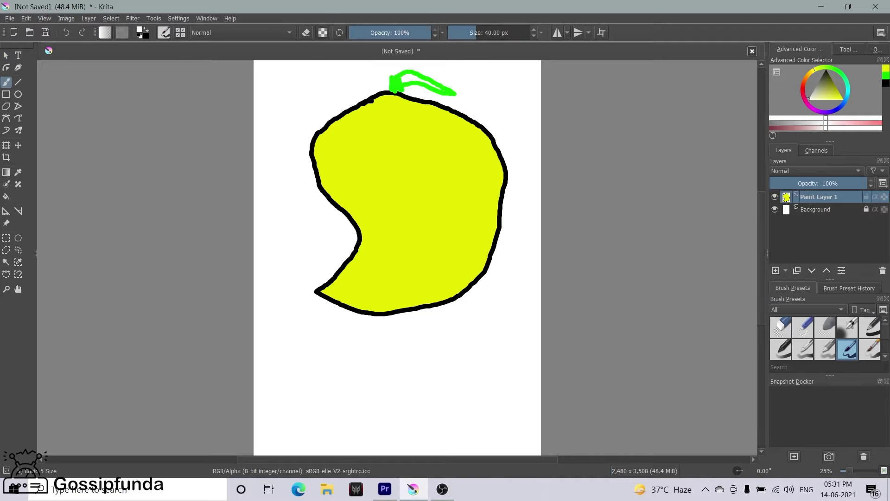
left_click_drag(482, 225, 479, 232)
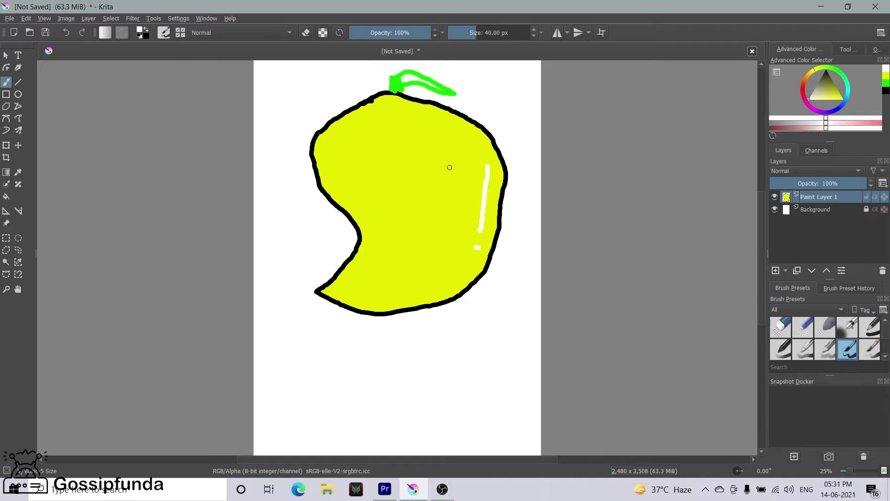
Step: Handwrite 'Mango' in pure yellow below the fruit
left_click(5, 55)
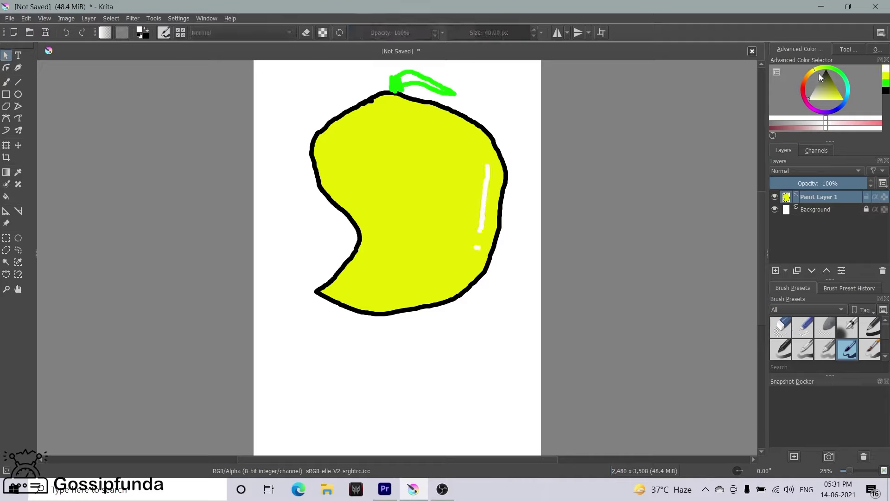
left_click(842, 99)
left_click(258, 356)
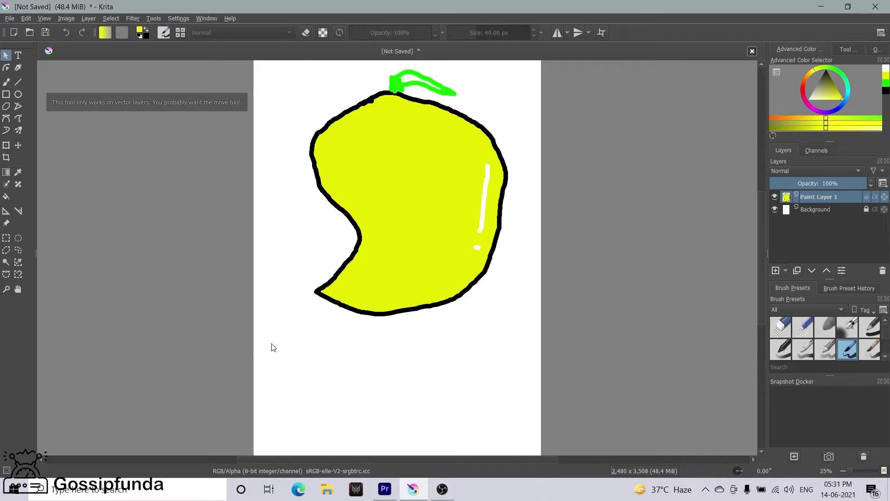
left_click(6, 84)
mouse_move(266, 340)
left_mouse_down()
mouse_move(296, 356)
mouse_move(335, 403)
left_mouse_up()
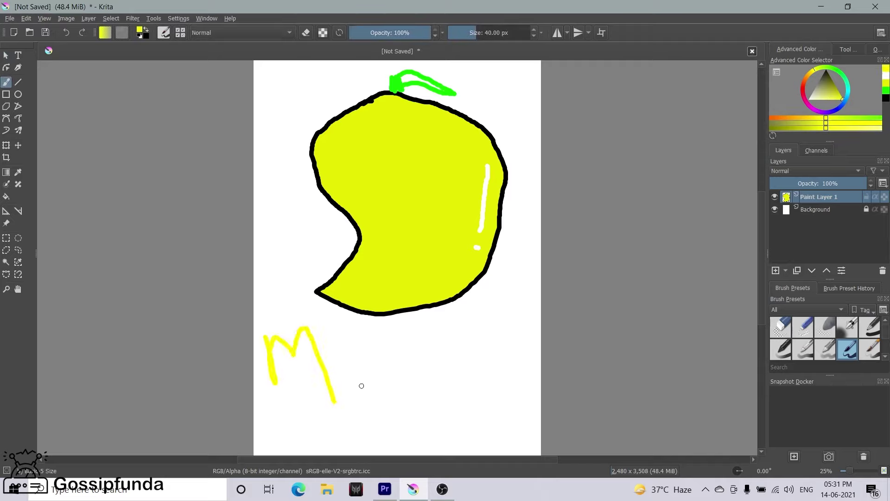
mouse_move(357, 367)
left_mouse_down()
mouse_move(399, 342)
mouse_move(455, 345)
mouse_move(471, 385)
left_mouse_up()
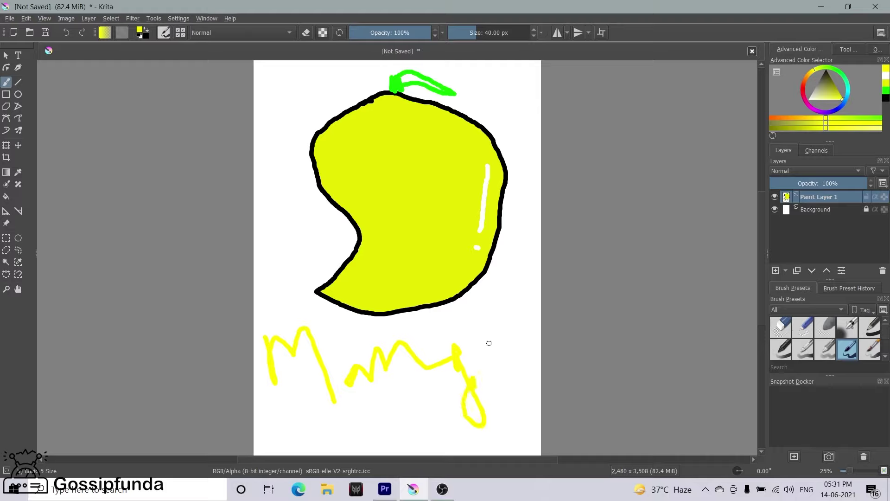
left_click_drag(488, 342, 485, 351)
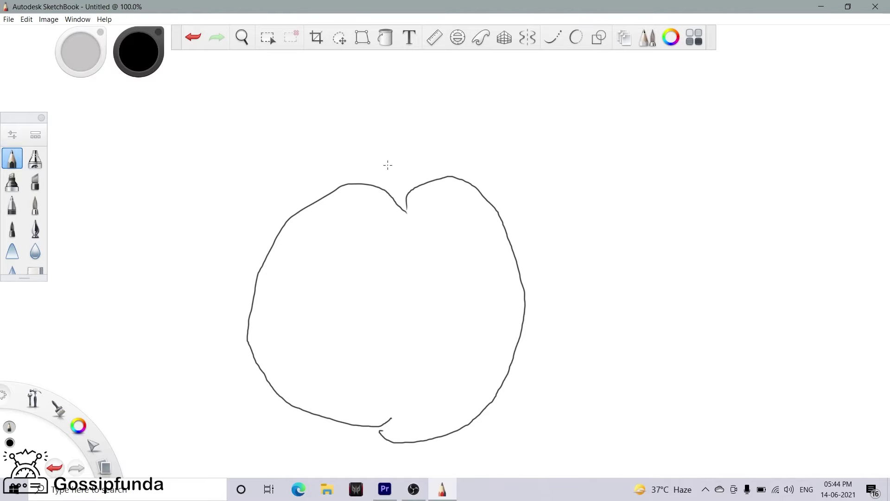
Step: Pick red in the Color Editor and fill the apple outline with it
left_click(671, 38)
left_click(726, 141)
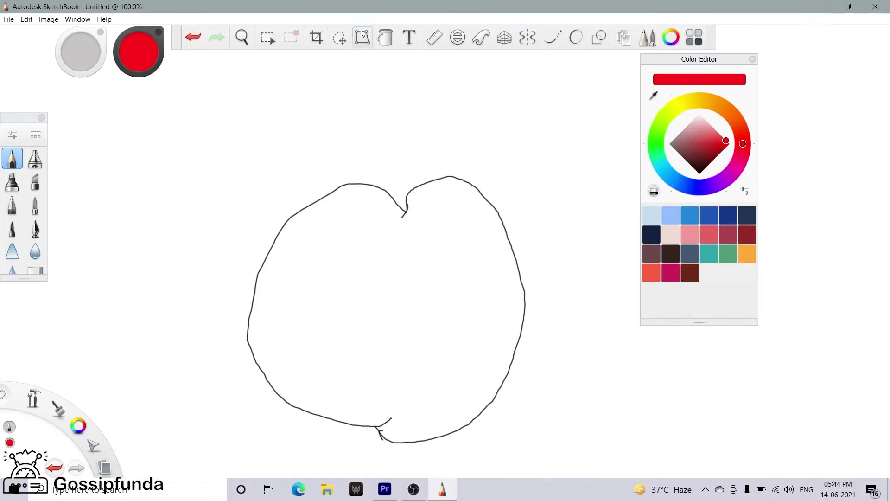
left_click(385, 37)
left_click(324, 249)
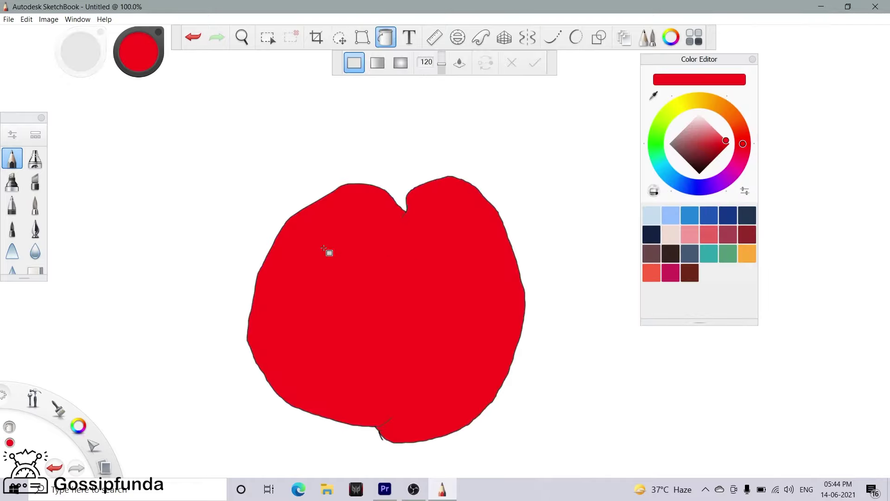
Step: Pick green, undo a stray background fill, and brush a short stroke above the notch
left_click(657, 133)
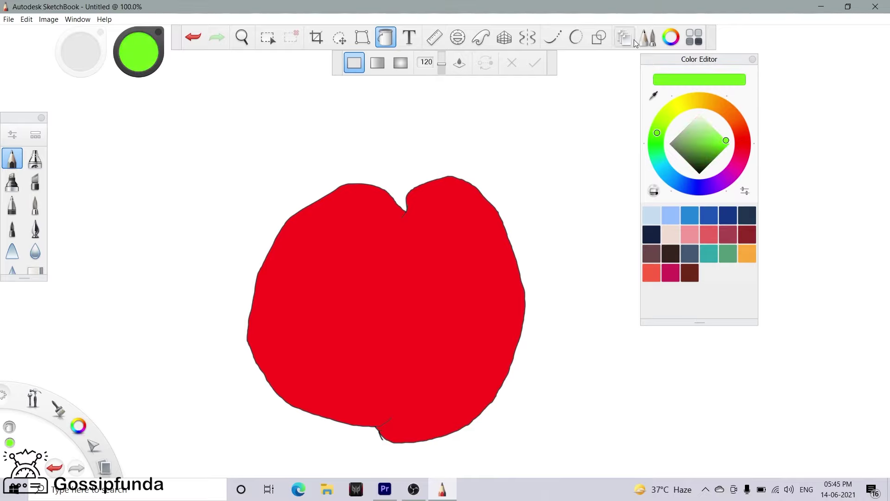
left_click(595, 62)
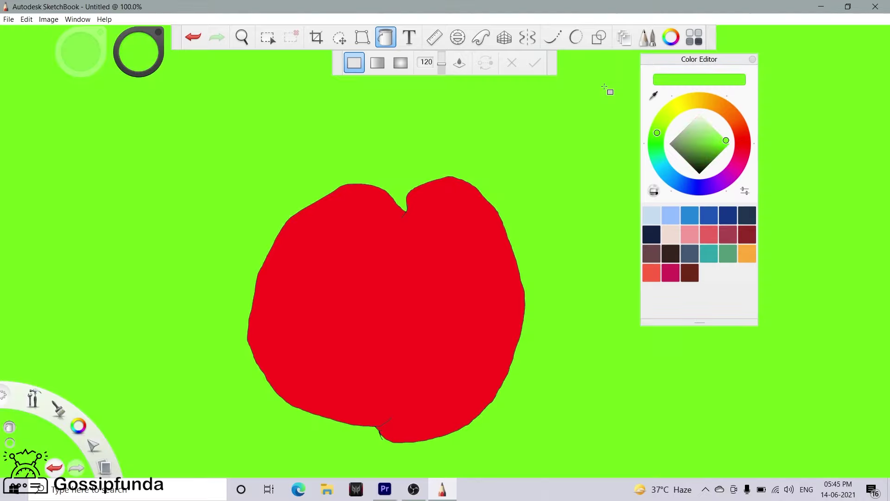
key("ctrl+z")
left_click(386, 37)
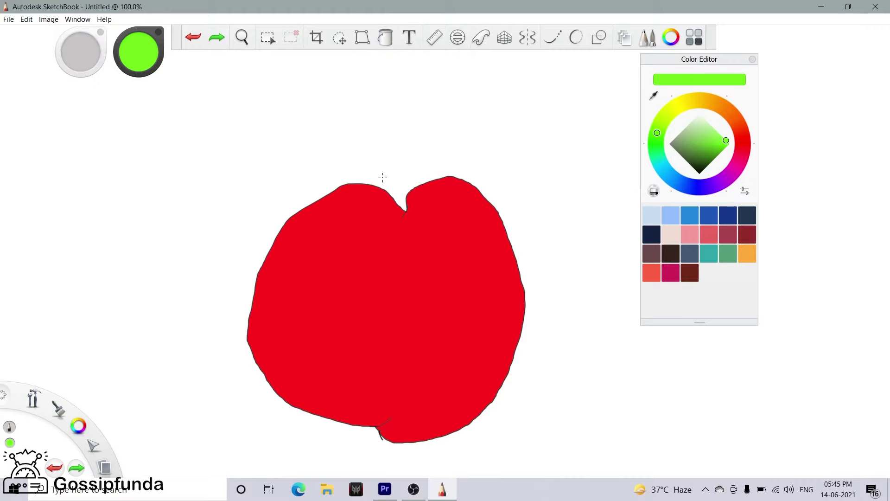
left_click_drag(394, 183, 395, 195)
left_click(751, 60)
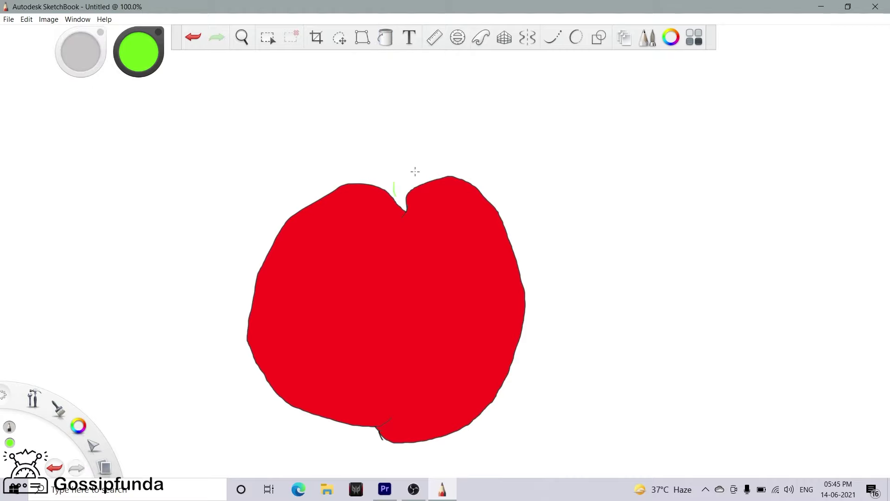
Step: Draw a green leaf outline, then a dark red stem above the apple
mouse_move(392, 205)
left_mouse_down()
mouse_move(426, 124)
mouse_move(504, 102)
mouse_move(499, 146)
mouse_move(392, 195)
left_mouse_up()
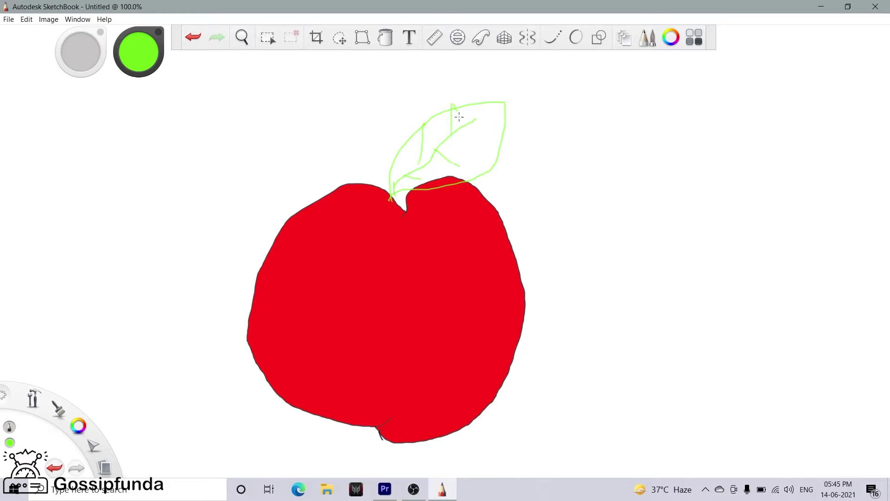
left_click(671, 37)
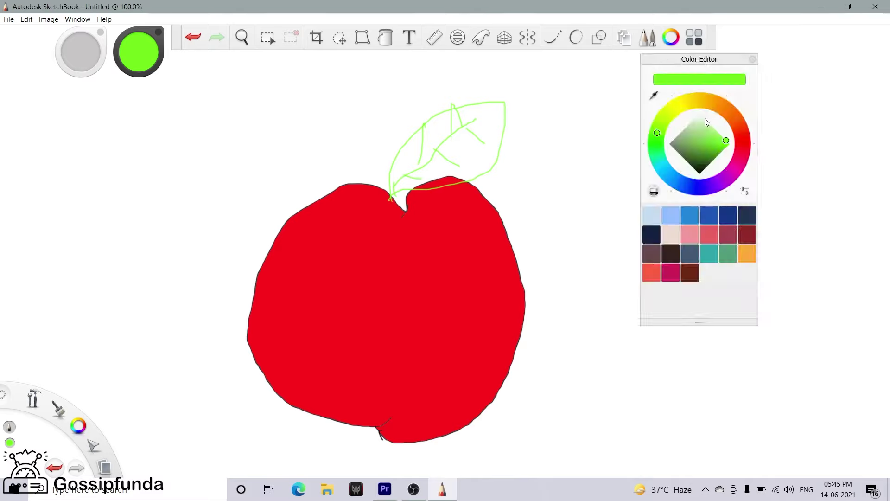
left_click(742, 152)
left_click_drag(726, 140, 720, 153)
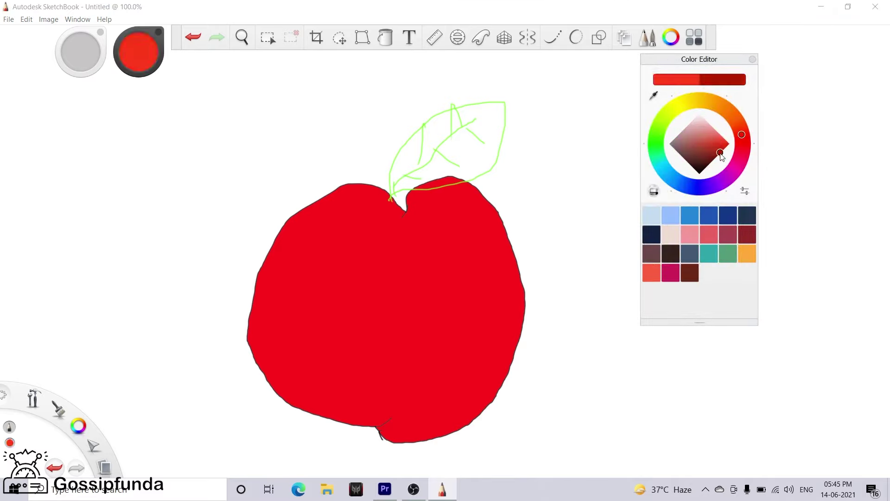
mouse_move(360, 108)
left_mouse_down()
mouse_move(387, 189)
mouse_move(377, 94)
mouse_move(360, 103)
mouse_move(378, 95)
mouse_move(395, 133)
left_mouse_up()
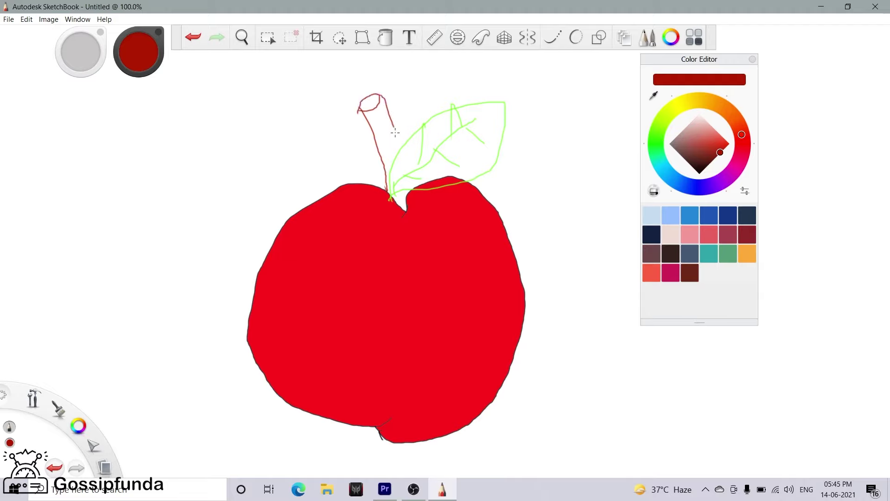
Step: Fill the stem dark red, undo the stray apple fill, and fill the stem's top lighter red
left_click(385, 37)
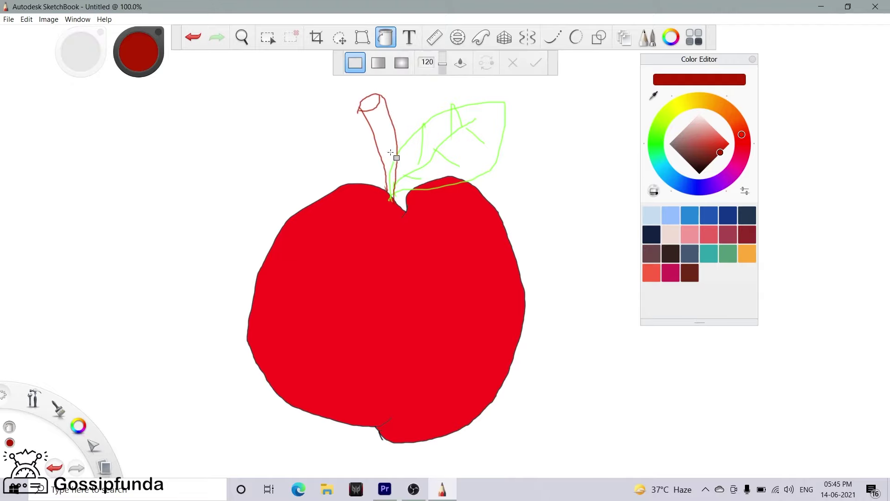
left_click(378, 129)
left_click(394, 179)
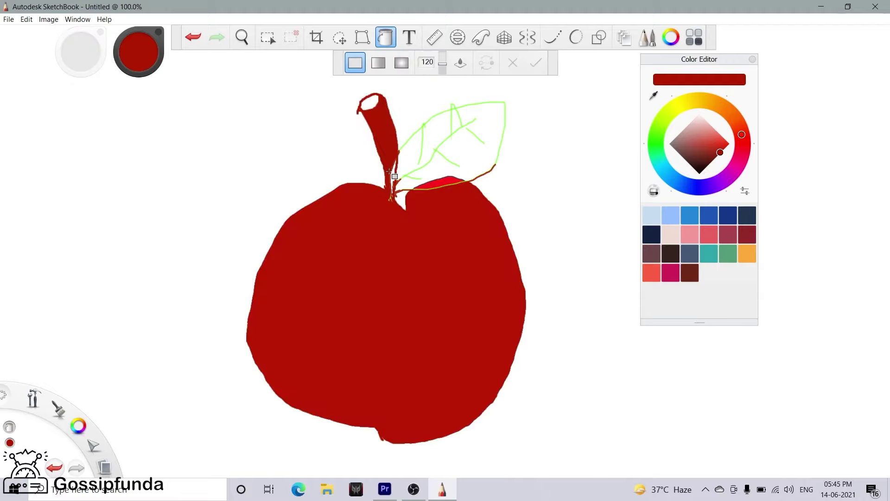
key("ctrl+z")
left_click(393, 176)
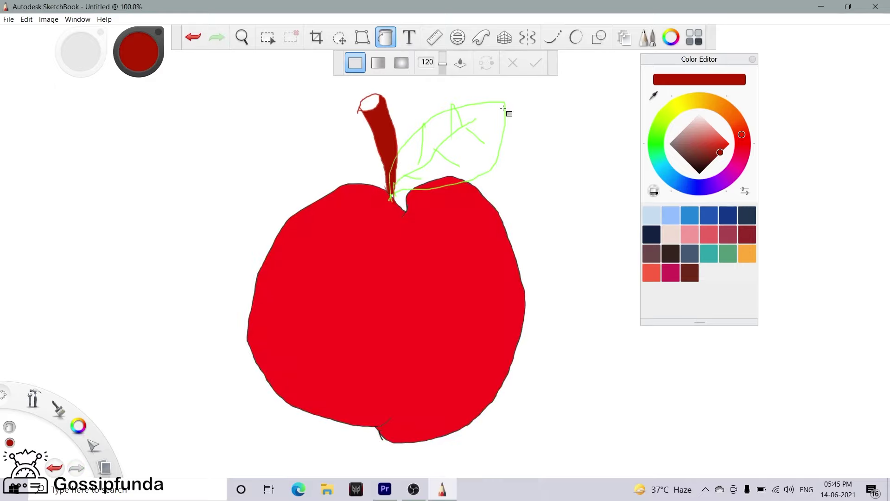
left_click_drag(717, 144, 712, 146)
left_click(371, 103)
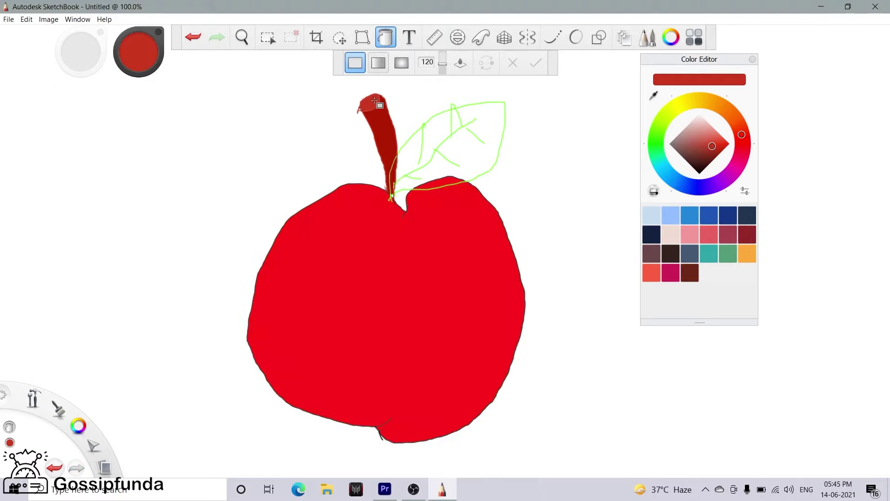
left_click(654, 140)
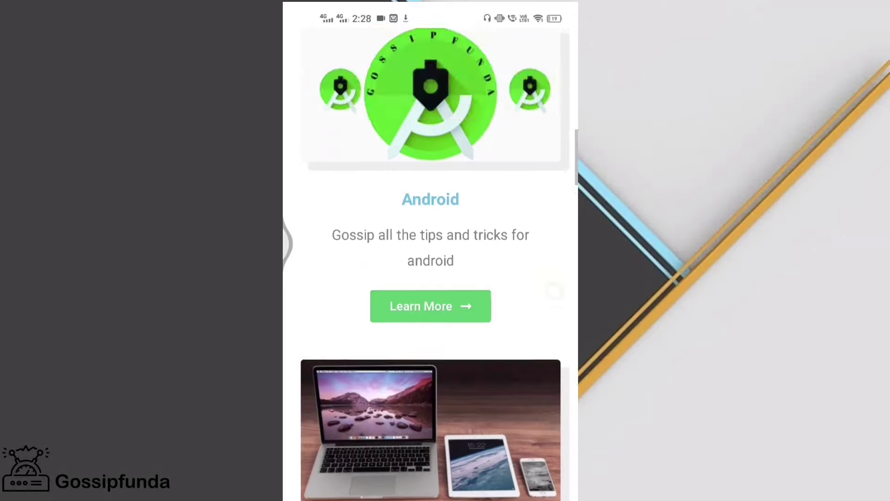